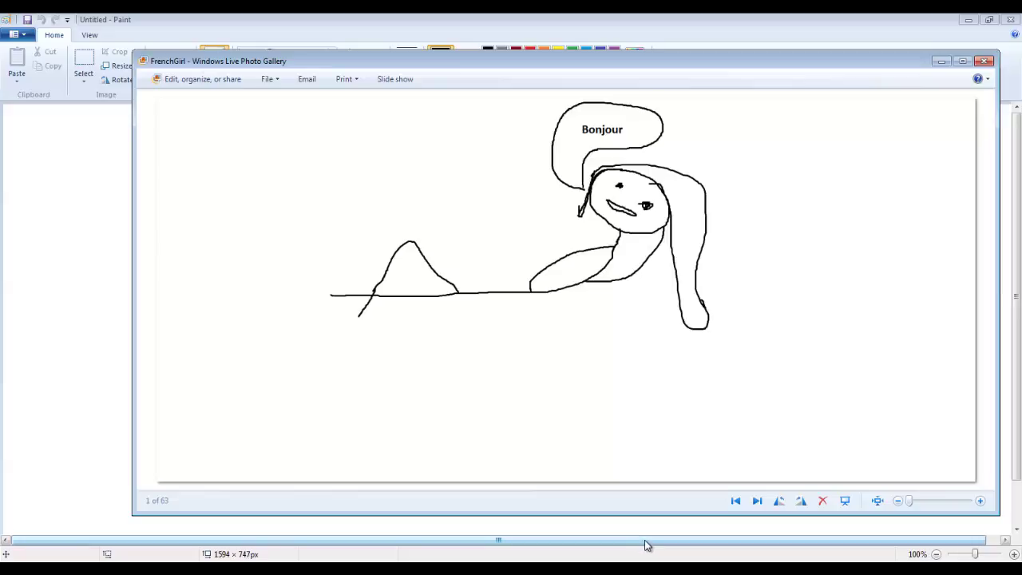
Close the photo viewer and brush a black outline of a curved reclining body with a belly patch and a round head.
{"action": "left_click", "coordinate": [985, 61]}
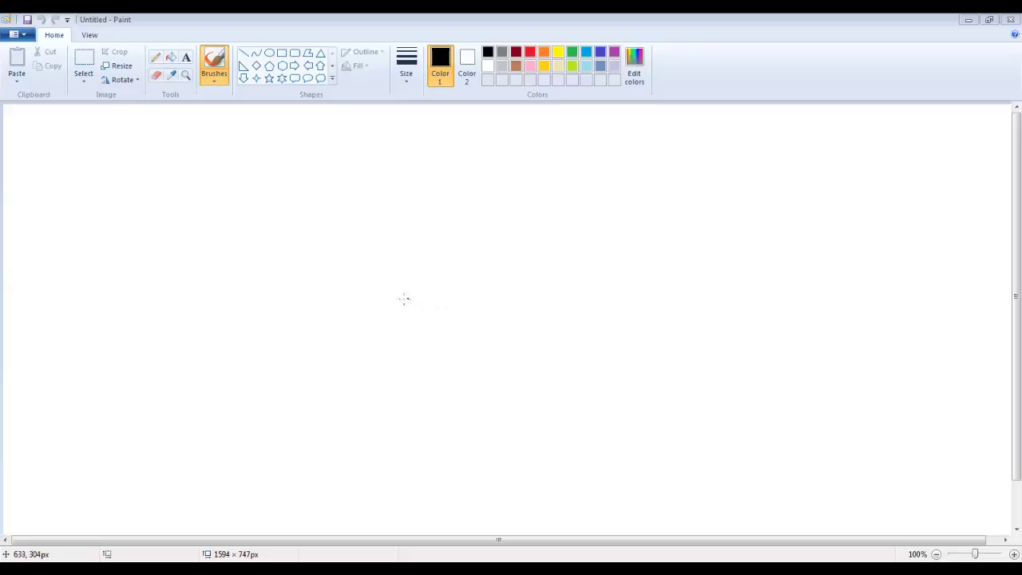
{"action": "mouse_move", "coordinate": [392, 299]}
{"action": "left_mouse_down"}
{"action": "mouse_move", "coordinate": [372, 308]}
{"action": "mouse_move", "coordinate": [535, 288]}
{"action": "mouse_move", "coordinate": [575, 246]}
{"action": "mouse_move", "coordinate": [613, 260]}
{"action": "mouse_move", "coordinate": [627, 313]}
{"action": "mouse_move", "coordinate": [570, 367]}
{"action": "mouse_move", "coordinate": [475, 375]}
{"action": "mouse_move", "coordinate": [396, 361]}
{"action": "mouse_move", "coordinate": [367, 340]}
{"action": "mouse_move", "coordinate": [365, 317]}
{"action": "mouse_move", "coordinate": [382, 304]}
{"action": "left_mouse_up"}
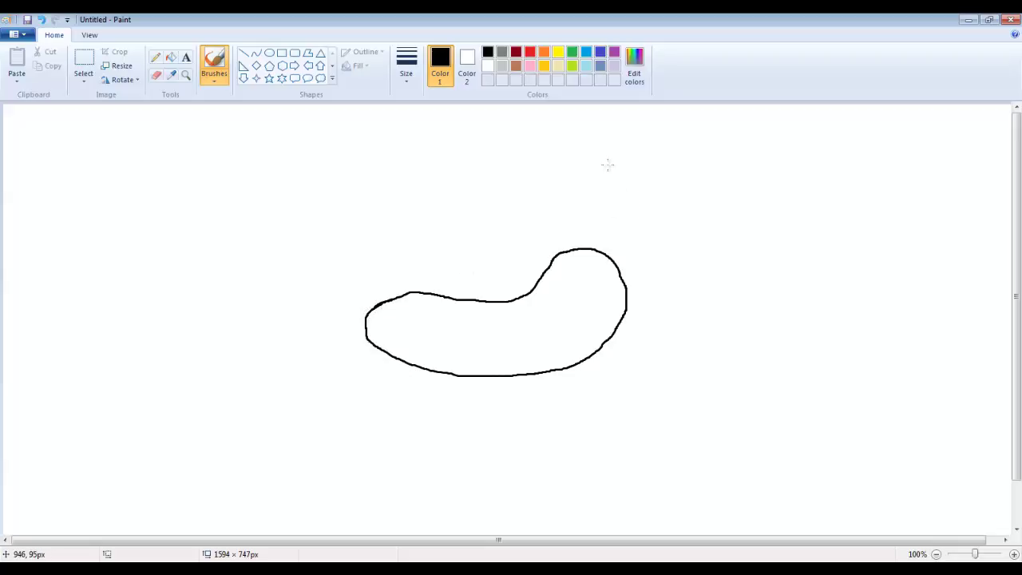
{"action": "mouse_move", "coordinate": [607, 165]}
{"action": "left_mouse_down"}
{"action": "mouse_move", "coordinate": [566, 200]}
{"action": "mouse_move", "coordinate": [565, 233]}
{"action": "mouse_move", "coordinate": [593, 254]}
{"action": "mouse_move", "coordinate": [652, 255]}
{"action": "mouse_move", "coordinate": [664, 234]}
{"action": "mouse_move", "coordinate": [654, 183]}
{"action": "mouse_move", "coordinate": [607, 163]}
{"action": "left_mouse_up"}
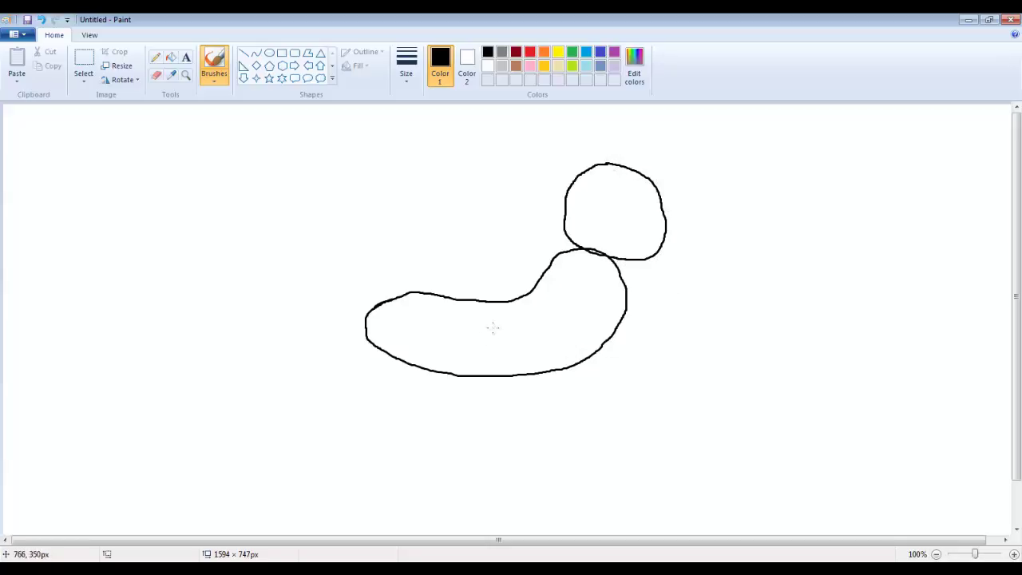
{"action": "mouse_move", "coordinate": [419, 315]}
{"action": "left_mouse_down"}
{"action": "mouse_move", "coordinate": [500, 326]}
{"action": "mouse_move", "coordinate": [534, 321]}
{"action": "mouse_move", "coordinate": [558, 302]}
{"action": "mouse_move", "coordinate": [571, 318]}
{"action": "mouse_move", "coordinate": [567, 343]}
{"action": "mouse_move", "coordinate": [510, 364]}
{"action": "mouse_move", "coordinate": [458, 363]}
{"action": "mouse_move", "coordinate": [430, 348]}
{"action": "mouse_move", "coordinate": [420, 314]}
{"action": "left_mouse_up"}
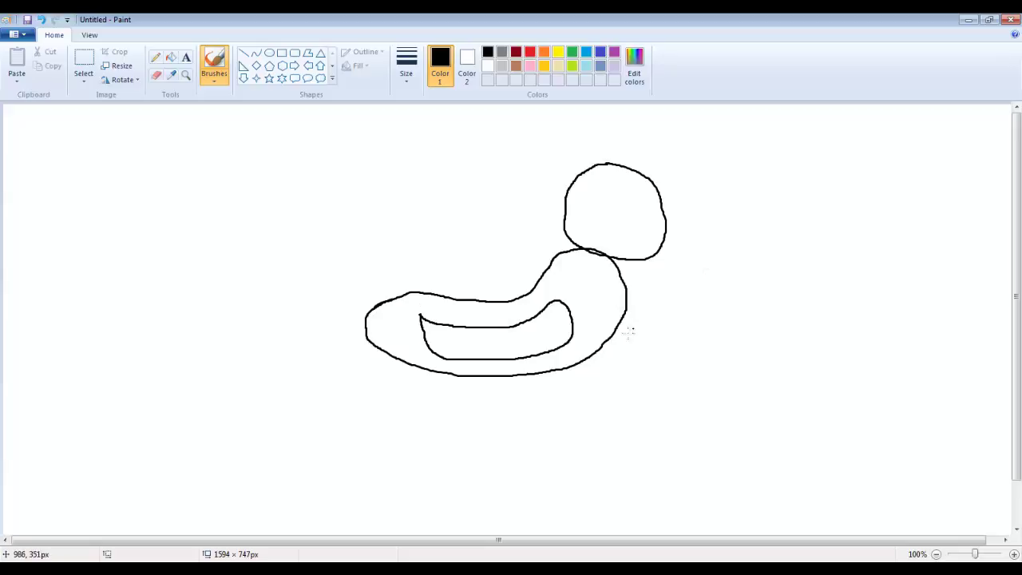
Brush two arms in black, one reaching forward below the head and one raised from the back, each with three claws.
{"action": "mouse_move", "coordinate": [615, 332]}
{"action": "left_mouse_down"}
{"action": "mouse_move", "coordinate": [653, 302]}
{"action": "mouse_move", "coordinate": [682, 319]}
{"action": "mouse_move", "coordinate": [678, 337]}
{"action": "mouse_move", "coordinate": [651, 356]}
{"action": "mouse_move", "coordinate": [590, 352]}
{"action": "left_mouse_up"}
{"action": "mouse_move", "coordinate": [660, 291]}
{"action": "left_mouse_down"}
{"action": "mouse_move", "coordinate": [657, 304]}
{"action": "mouse_move", "coordinate": [667, 297]}
{"action": "mouse_move", "coordinate": [671, 309]}
{"action": "mouse_move", "coordinate": [677, 297]}
{"action": "mouse_move", "coordinate": [693, 326]}
{"action": "mouse_move", "coordinate": [675, 335]}
{"action": "left_mouse_up"}
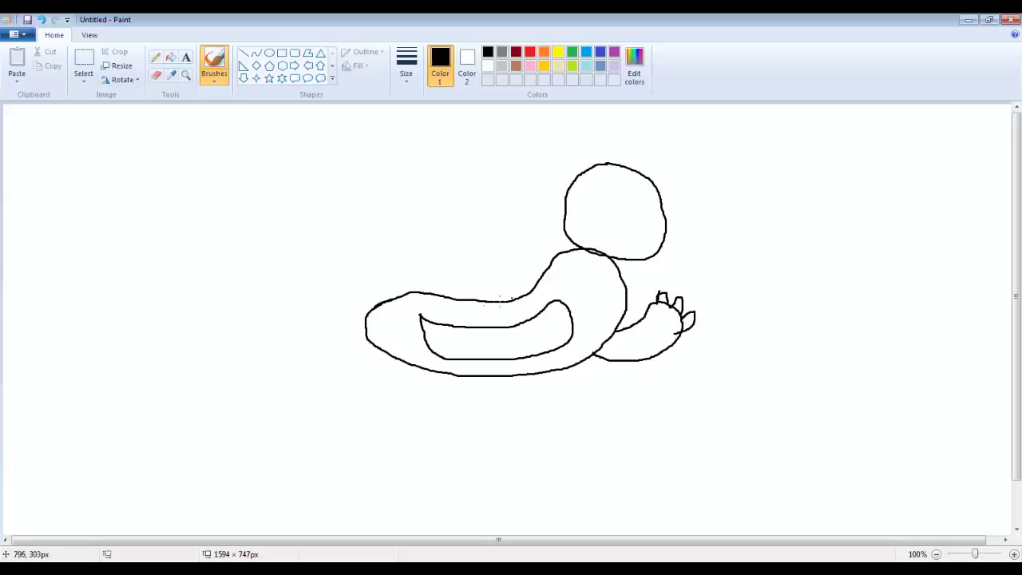
{"action": "mouse_move", "coordinate": [485, 301]}
{"action": "left_mouse_down"}
{"action": "mouse_move", "coordinate": [460, 254]}
{"action": "mouse_move", "coordinate": [473, 237]}
{"action": "mouse_move", "coordinate": [492, 237]}
{"action": "mouse_move", "coordinate": [532, 294]}
{"action": "left_mouse_up"}
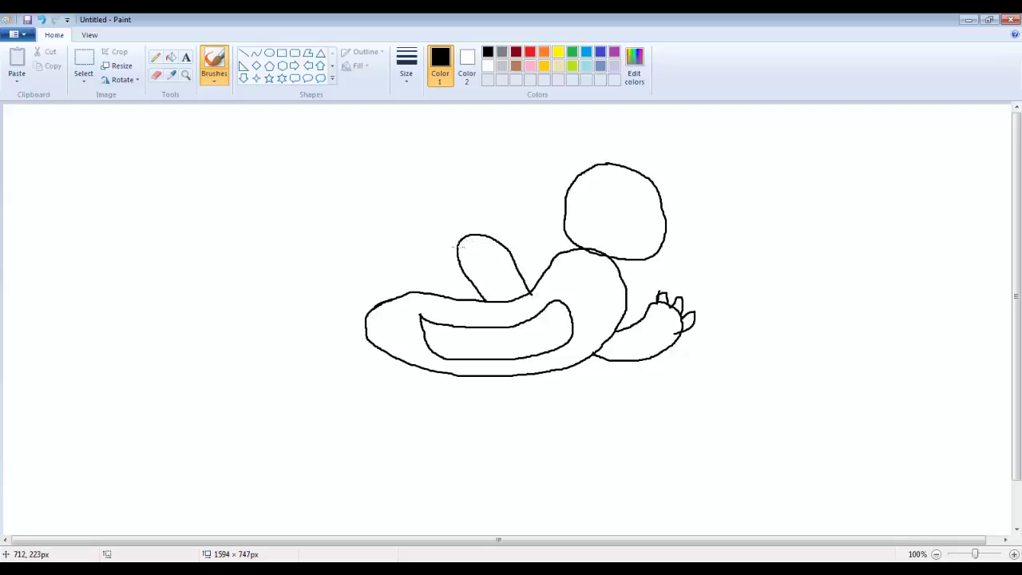
{"action": "mouse_move", "coordinate": [458, 245]}
{"action": "left_mouse_down"}
{"action": "mouse_move", "coordinate": [444, 240]}
{"action": "mouse_move", "coordinate": [448, 230]}
{"action": "mouse_move", "coordinate": [459, 241]}
{"action": "mouse_move", "coordinate": [463, 226]}
{"action": "mouse_move", "coordinate": [475, 238]}
{"action": "mouse_move", "coordinate": [488, 217]}
{"action": "mouse_move", "coordinate": [496, 240]}
{"action": "left_mouse_up"}
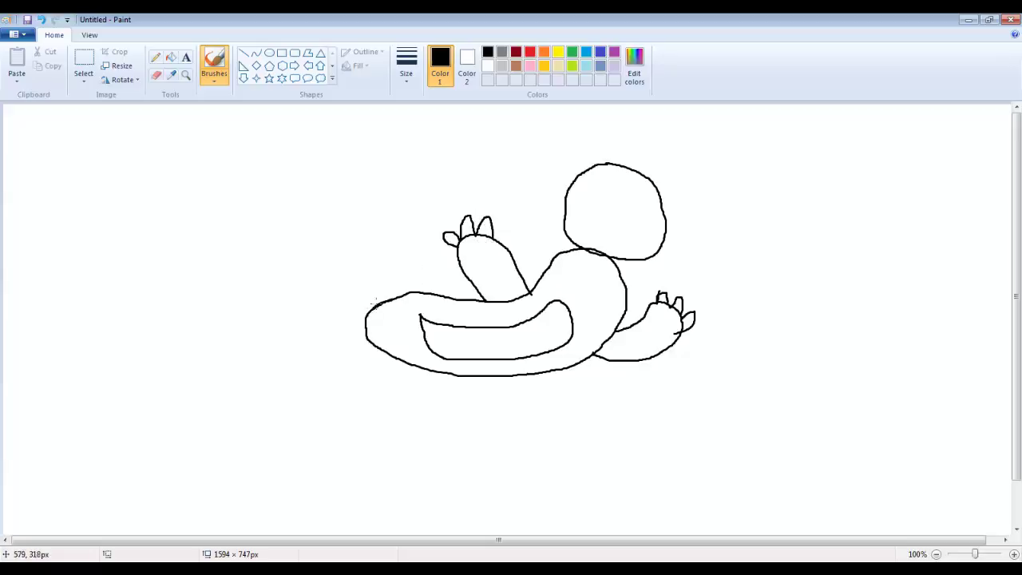
Outline two short hind legs at the body's rear end and draw eyes, a nose and an open smiling mouth on the head.
{"action": "mouse_move", "coordinate": [399, 297]}
{"action": "left_mouse_down"}
{"action": "mouse_move", "coordinate": [381, 255]}
{"action": "mouse_move", "coordinate": [358, 270]}
{"action": "mouse_move", "coordinate": [375, 304]}
{"action": "left_mouse_up"}
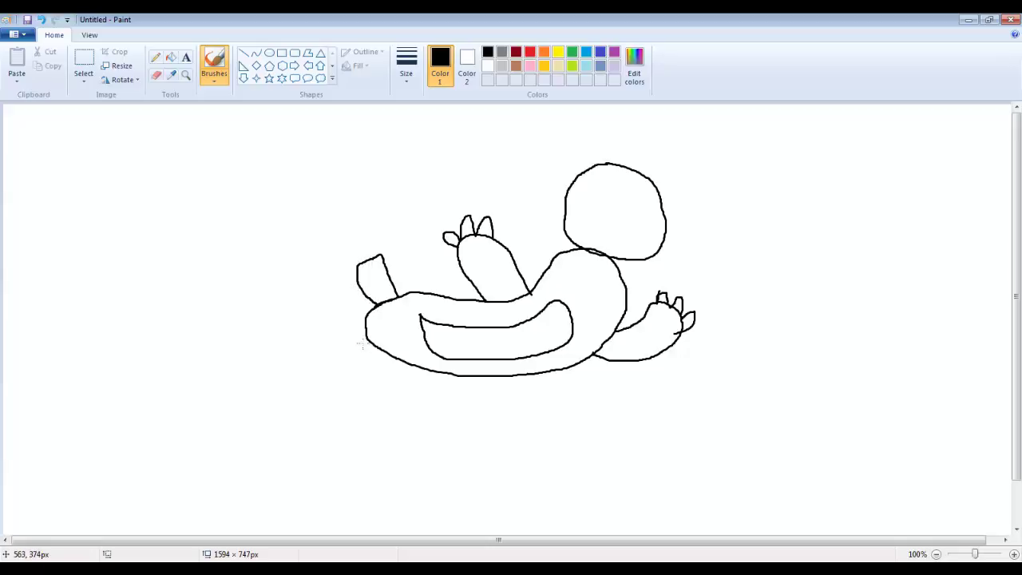
{"action": "mouse_move", "coordinate": [362, 343]}
{"action": "left_mouse_down"}
{"action": "mouse_move", "coordinate": [335, 370]}
{"action": "mouse_move", "coordinate": [365, 393]}
{"action": "mouse_move", "coordinate": [404, 366]}
{"action": "mouse_move", "coordinate": [364, 345]}
{"action": "left_mouse_up"}
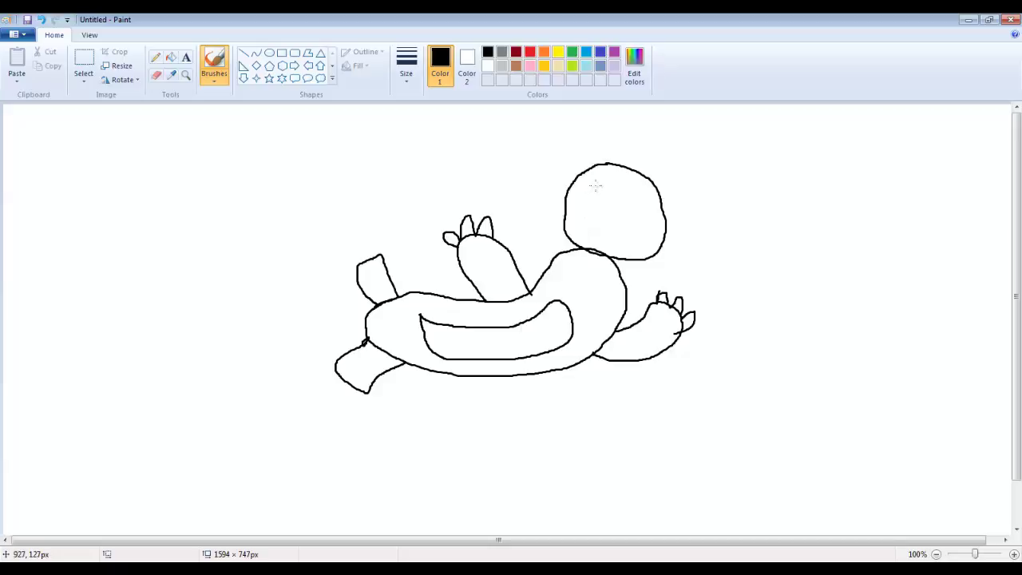
{"action": "mouse_move", "coordinate": [591, 191]}
{"action": "left_mouse_down"}
{"action": "mouse_move", "coordinate": [597, 183]}
{"action": "mouse_move", "coordinate": [593, 195]}
{"action": "mouse_move", "coordinate": [637, 198]}
{"action": "mouse_move", "coordinate": [607, 231]}
{"action": "mouse_move", "coordinate": [653, 224]}
{"action": "mouse_move", "coordinate": [650, 239]}
{"action": "mouse_move", "coordinate": [608, 249]}
{"action": "mouse_move", "coordinate": [585, 226]}
{"action": "left_mouse_up"}
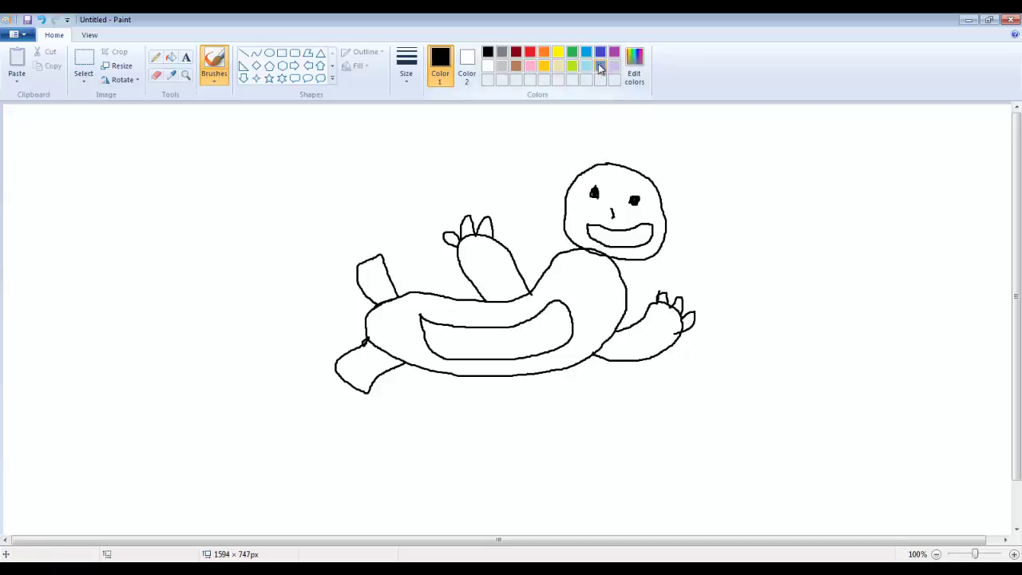
Try filling the body around the belly patch with light turquoise and turquoise.
{"action": "left_click", "coordinate": [587, 65]}
{"action": "left_click", "coordinate": [170, 58]}
{"action": "left_click", "coordinate": [578, 279]}
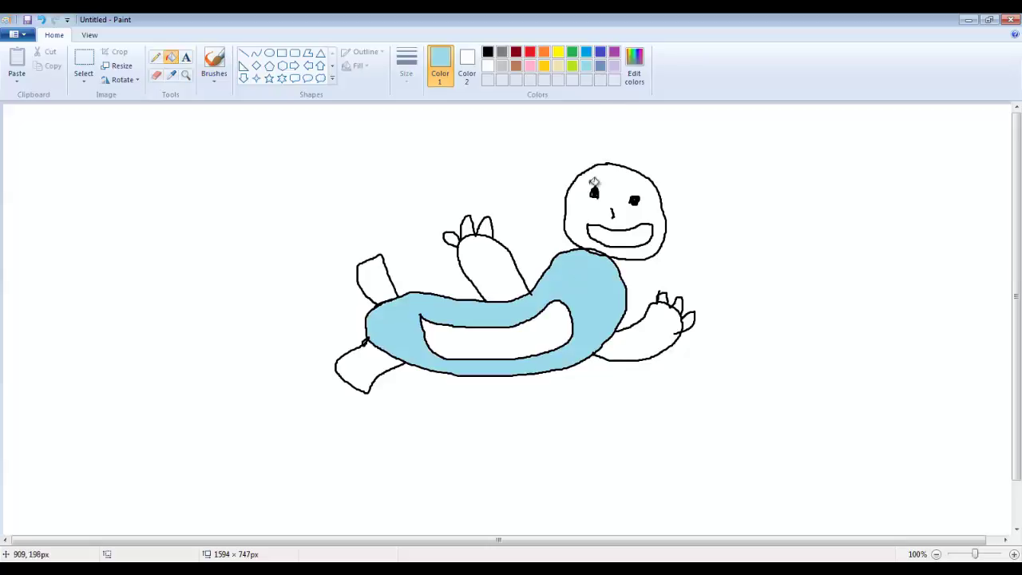
{"action": "left_click", "coordinate": [587, 52]}
{"action": "left_click", "coordinate": [588, 283]}
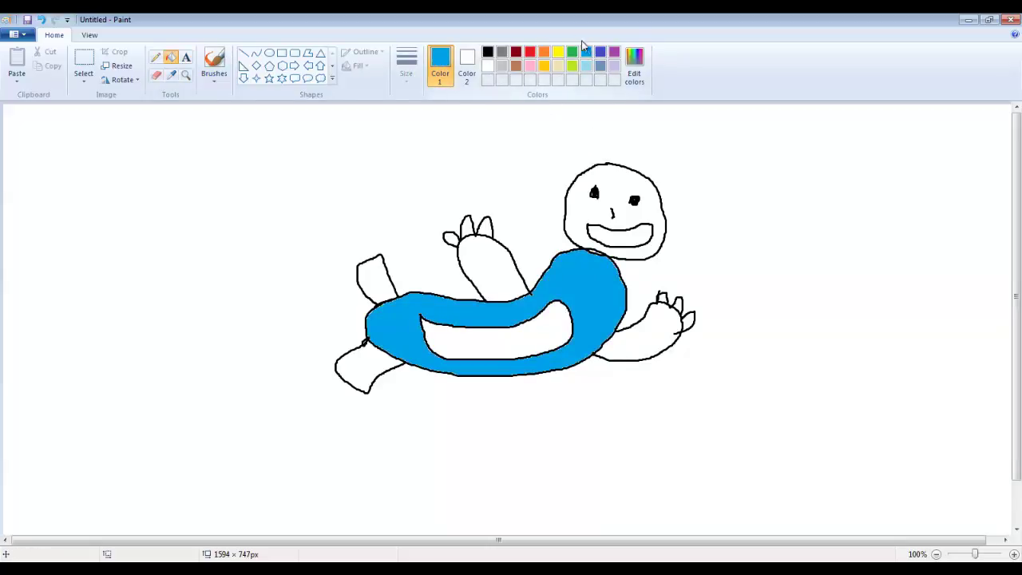
Darken the turquoise to a custom blue of Red 0, Green 115, Blue 164, save it as a custom colour and apply it.
{"action": "left_click", "coordinate": [639, 75]}
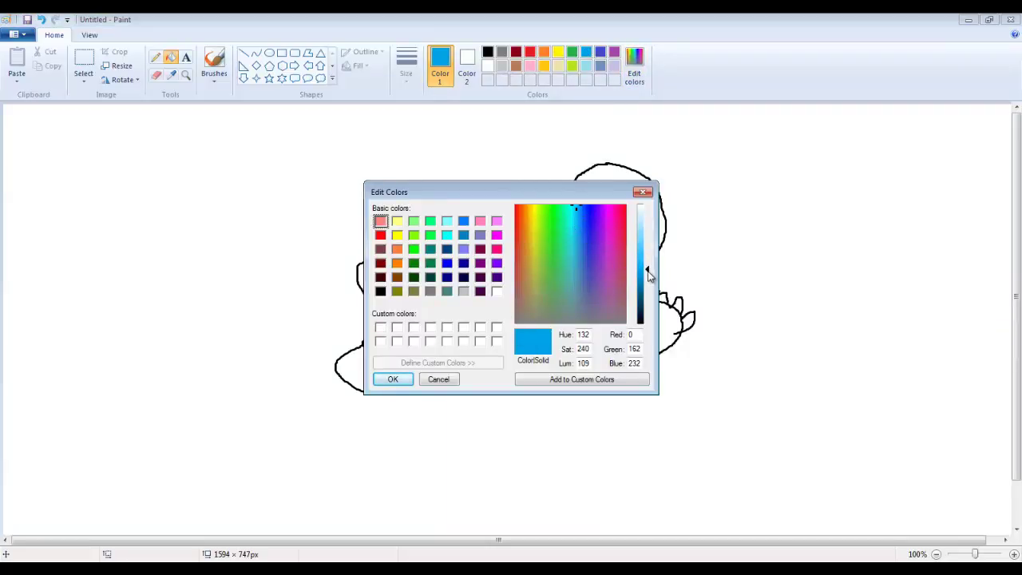
{"action": "left_click_drag", "start_coordinate": [646, 276], "coordinate": [650, 286]}
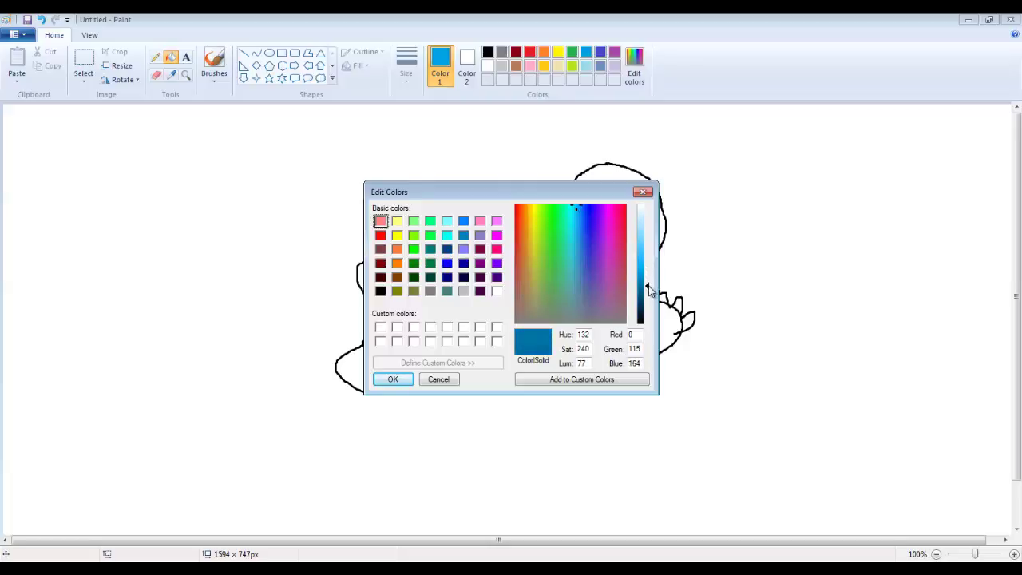
{"action": "left_click", "coordinate": [619, 380]}
{"action": "left_click", "coordinate": [380, 327]}
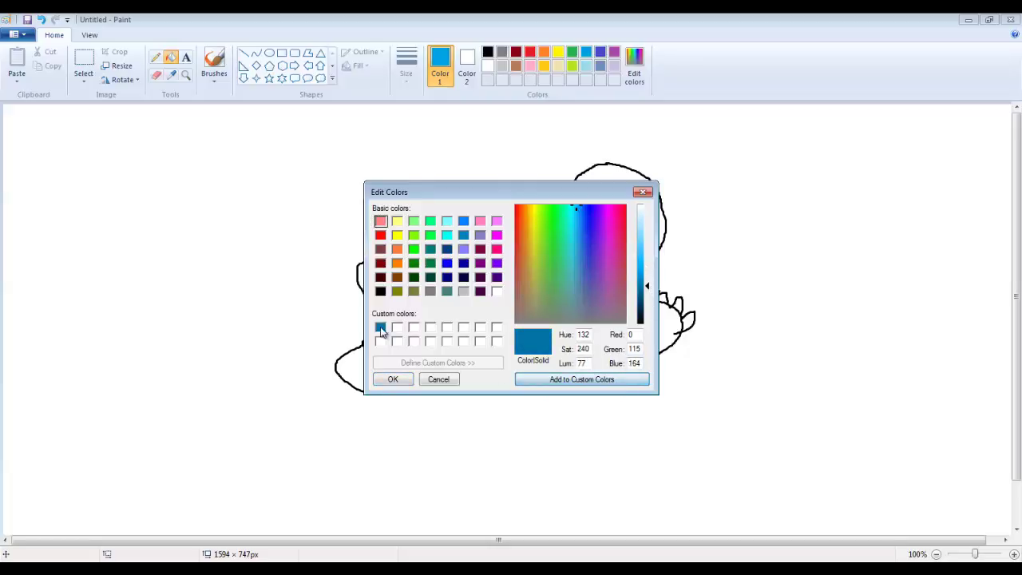
{"action": "left_click", "coordinate": [388, 379]}
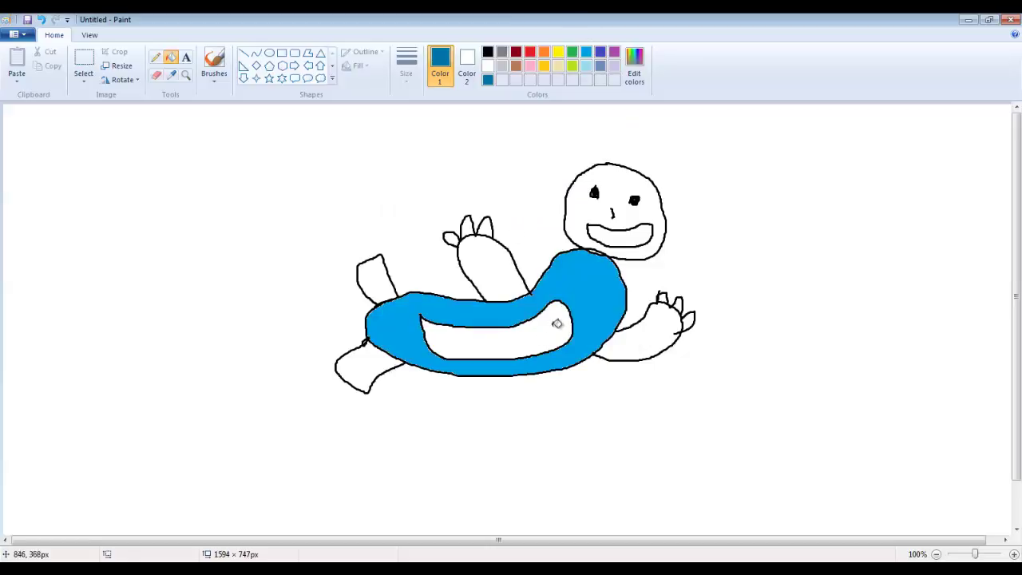
Fill the body, both arms, the head and both hind legs with the custom dark blue.
{"action": "left_click", "coordinate": [591, 273]}
{"action": "left_click", "coordinate": [638, 334]}
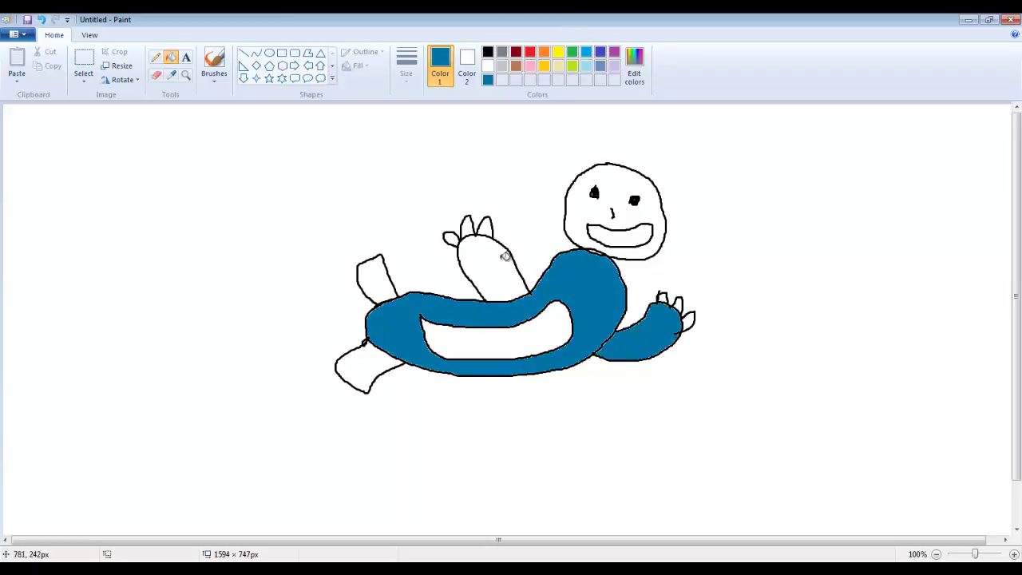
{"action": "left_click", "coordinate": [507, 256]}
{"action": "left_click", "coordinate": [591, 207]}
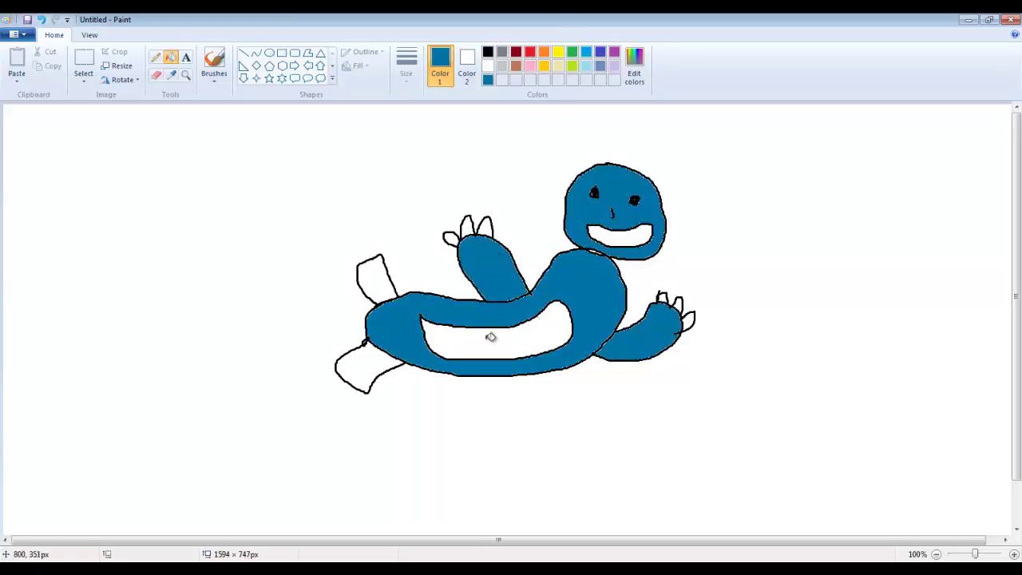
{"action": "left_click", "coordinate": [379, 367]}
{"action": "left_click", "coordinate": [386, 276]}
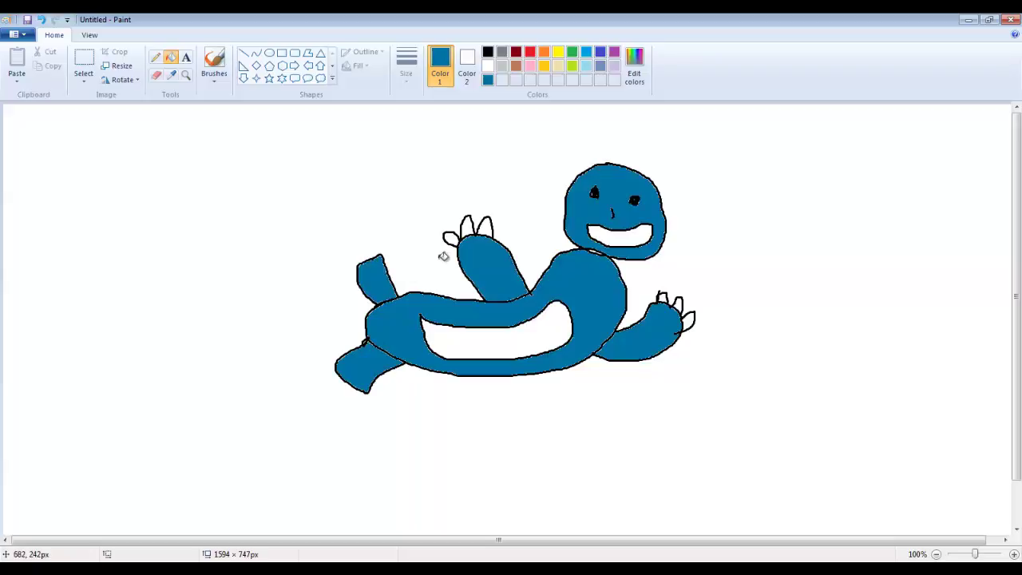
Fill the belly patch with light yellow and all six claws with brown, undoing any fill that recolours the outline.
{"action": "left_click", "coordinate": [508, 332]}
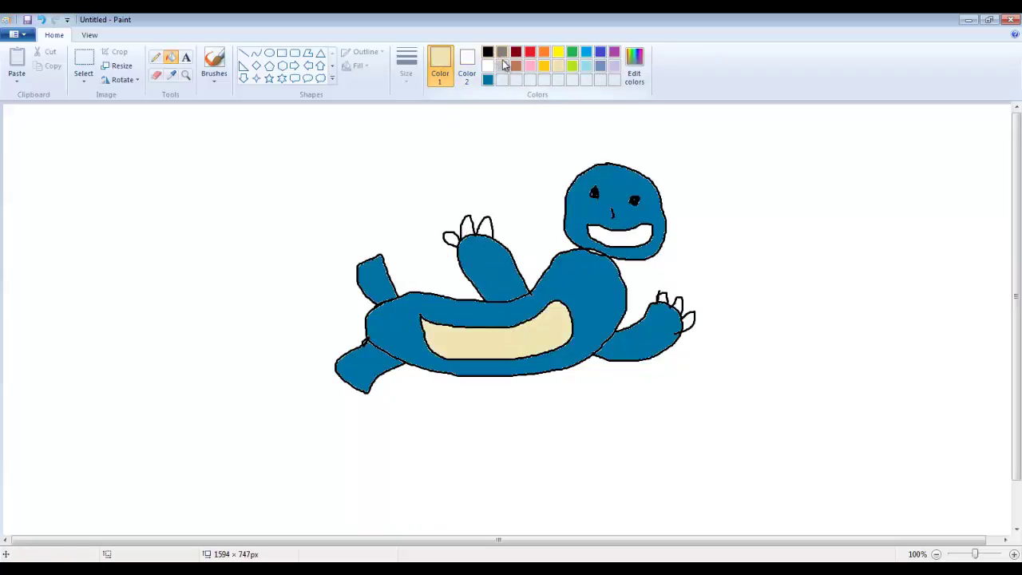
{"action": "left_click", "coordinate": [516, 67]}
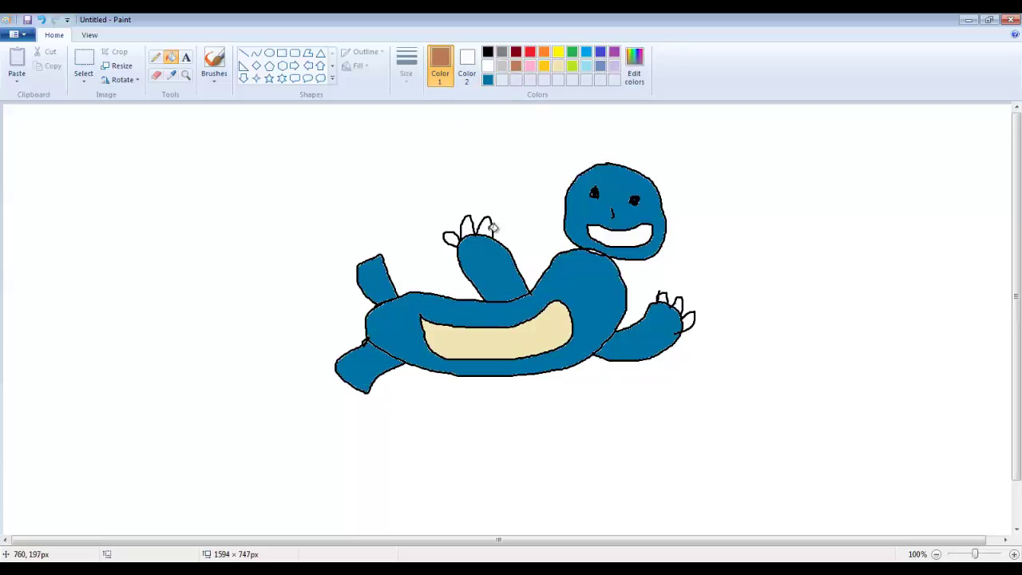
{"action": "left_click", "coordinate": [485, 227]}
{"action": "left_click", "coordinate": [467, 228]}
{"action": "left_click", "coordinate": [461, 238]}
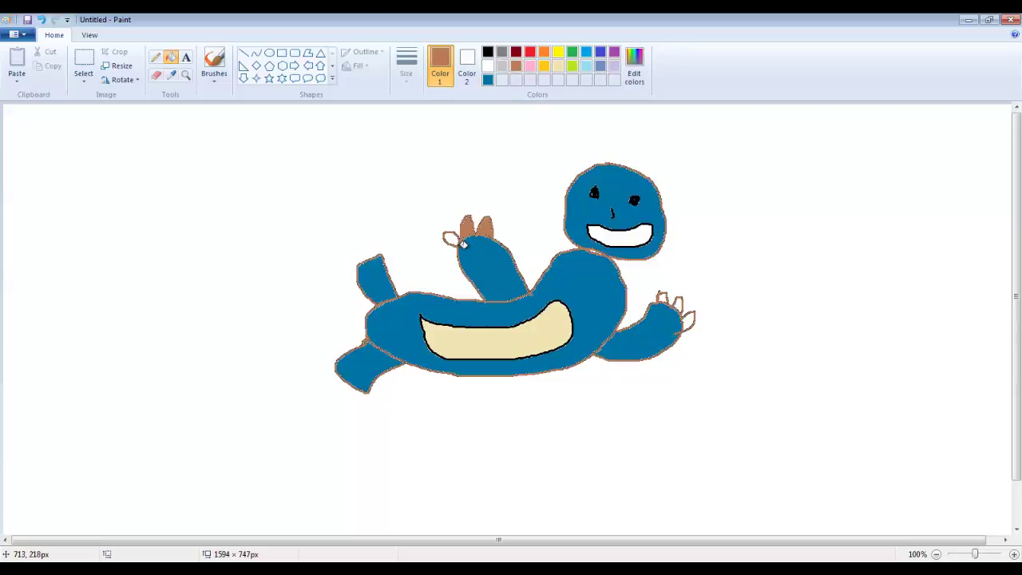
{"action": "key", "text": "ctrl+z"}
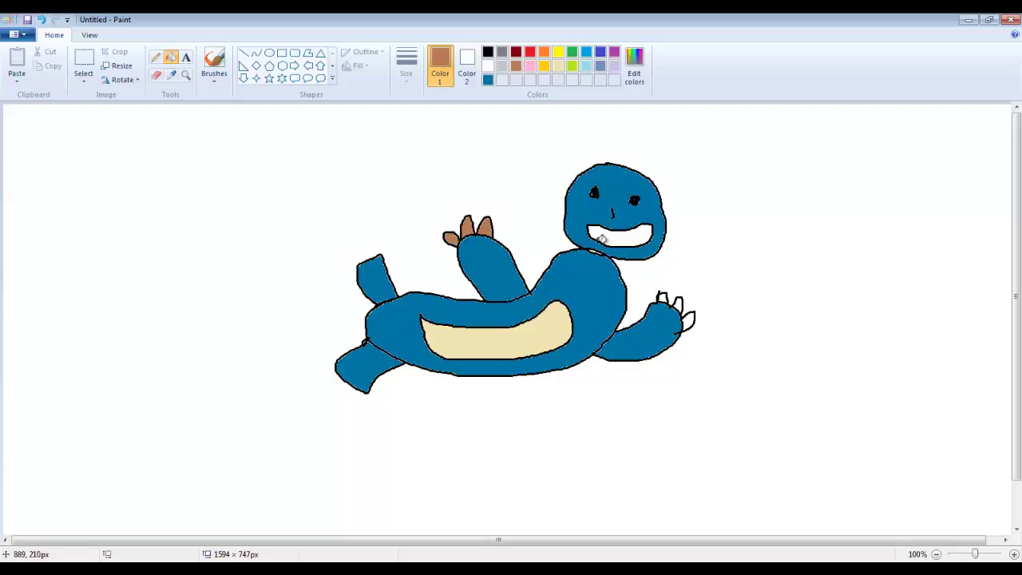
{"action": "left_click", "coordinate": [662, 298]}
{"action": "left_click", "coordinate": [678, 305]}
{"action": "left_click", "coordinate": [688, 321]}
Set the drawing colour to black.
{"action": "left_click", "coordinate": [558, 65]}
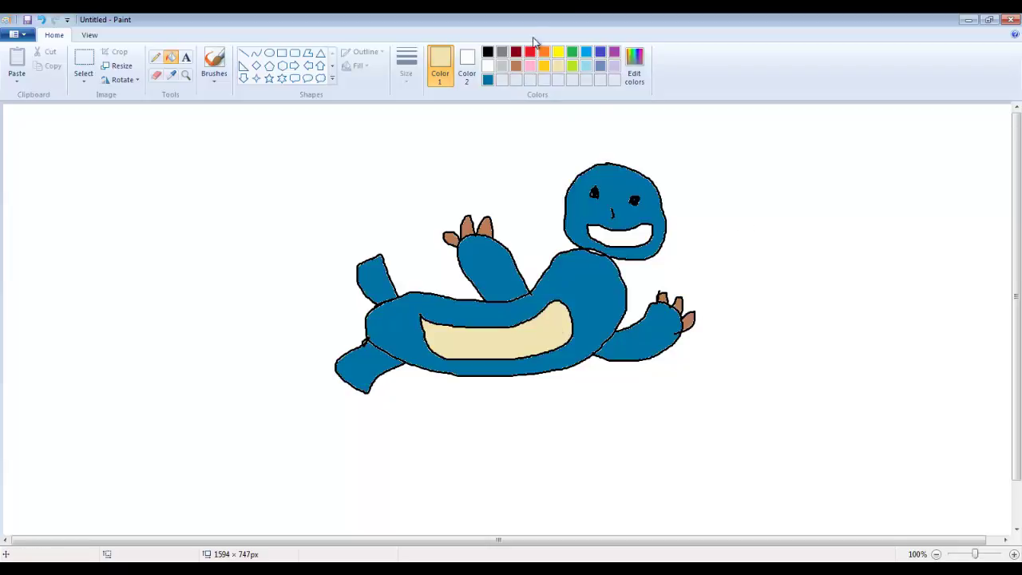
{"action": "left_click", "coordinate": [488, 51]}
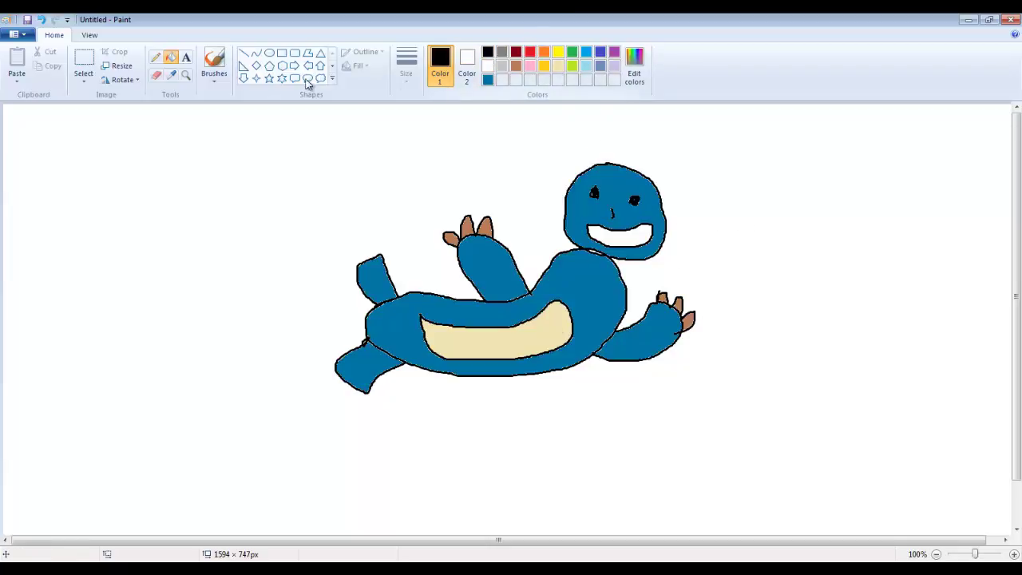
{"action": "left_click", "coordinate": [155, 56]}
{"action": "left_click_drag", "start_coordinate": [599, 240], "coordinate": [648, 239]}
{"action": "key", "text": "ctrl+z"}
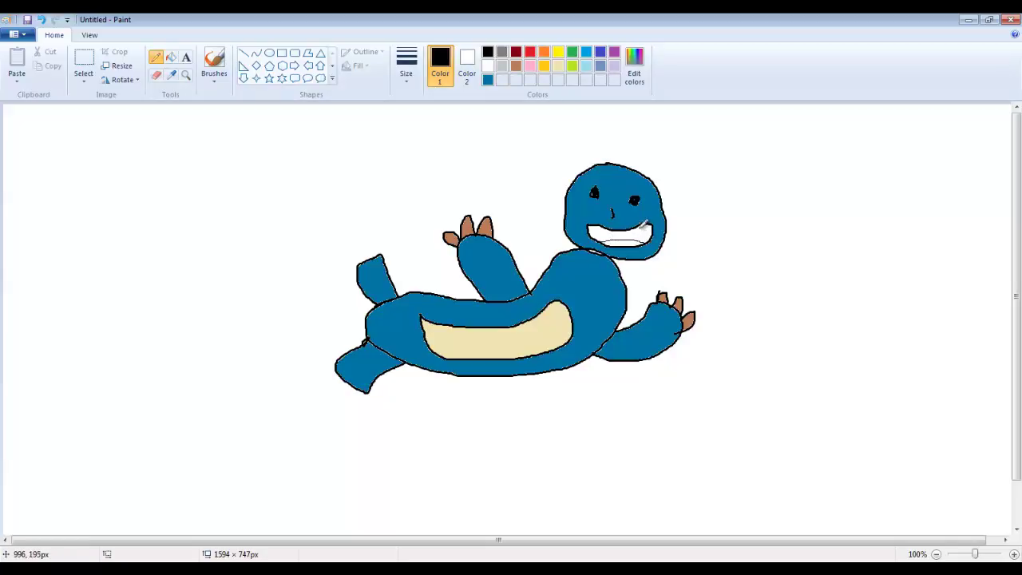
Brush a thin black tongue outline along the lower edge of the mouth and fill it red.
{"action": "left_click", "coordinate": [214, 60]}
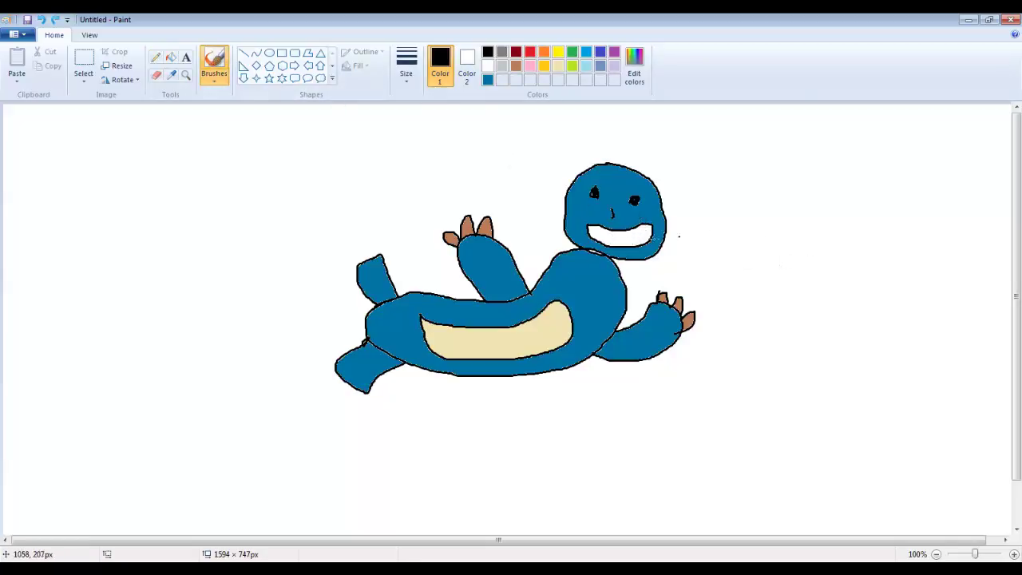
{"action": "mouse_move", "coordinate": [601, 238]}
{"action": "left_mouse_down"}
{"action": "mouse_move", "coordinate": [636, 245]}
{"action": "mouse_move", "coordinate": [627, 231]}
{"action": "mouse_move", "coordinate": [643, 244]}
{"action": "left_mouse_up"}
{"action": "left_click", "coordinate": [530, 52]}
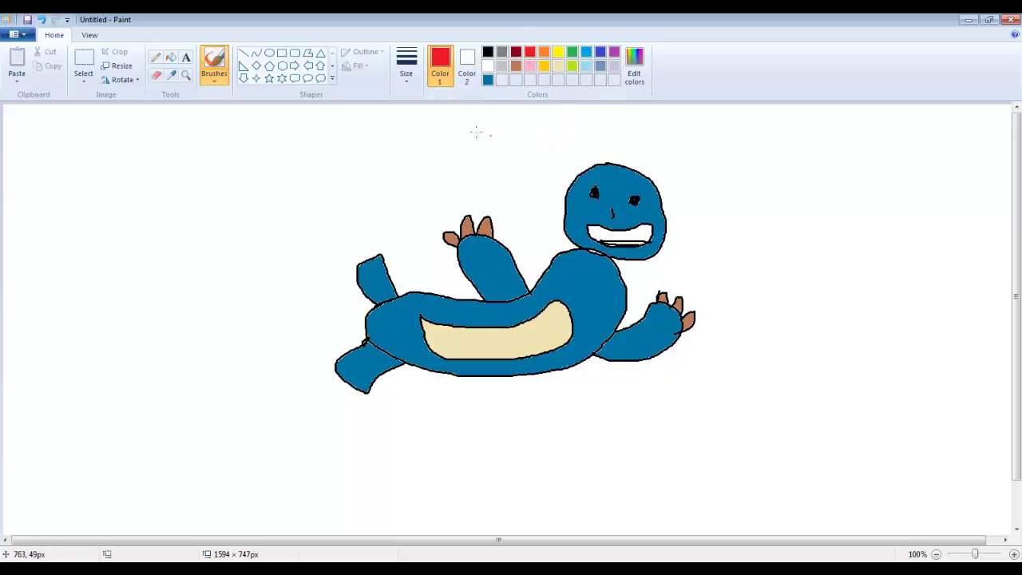
{"action": "left_click", "coordinate": [171, 57]}
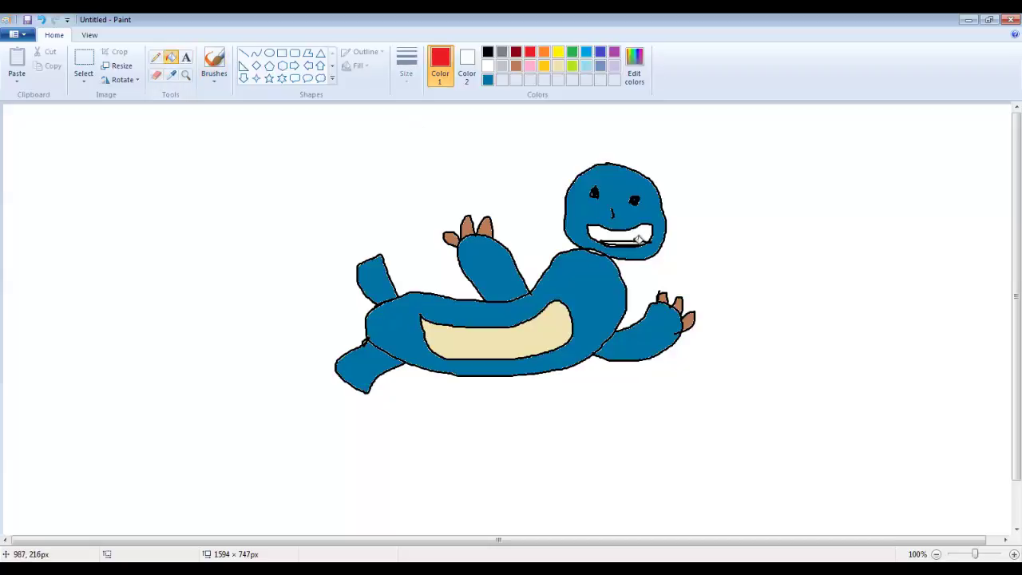
{"action": "left_click", "coordinate": [634, 239]}
Fill the rest of the mouth black and cover the white gap between head and body with the custom dark blue.
{"action": "left_click", "coordinate": [487, 52]}
{"action": "left_click", "coordinate": [638, 230]}
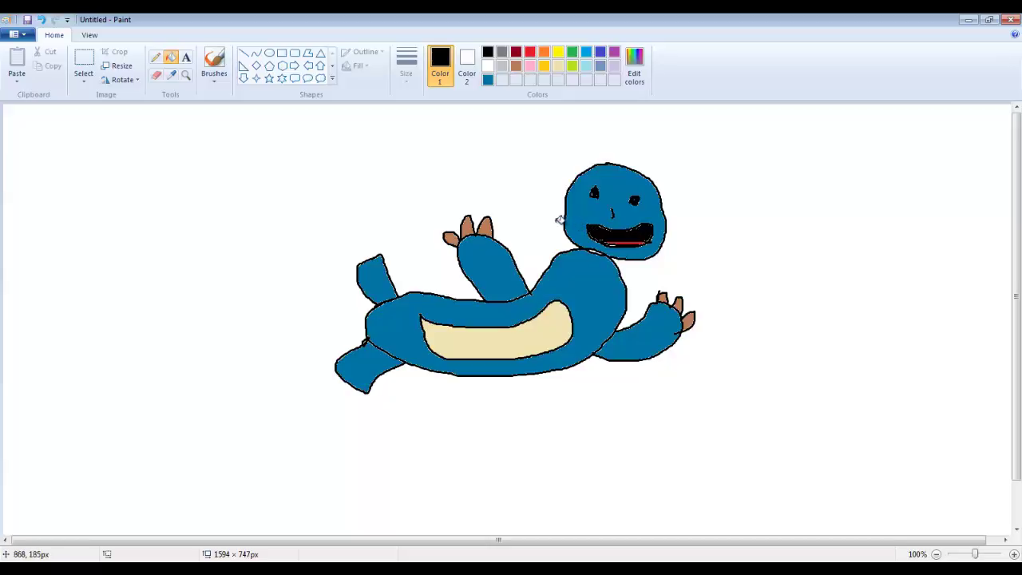
{"action": "left_click", "coordinate": [488, 80]}
{"action": "left_click", "coordinate": [214, 61]}
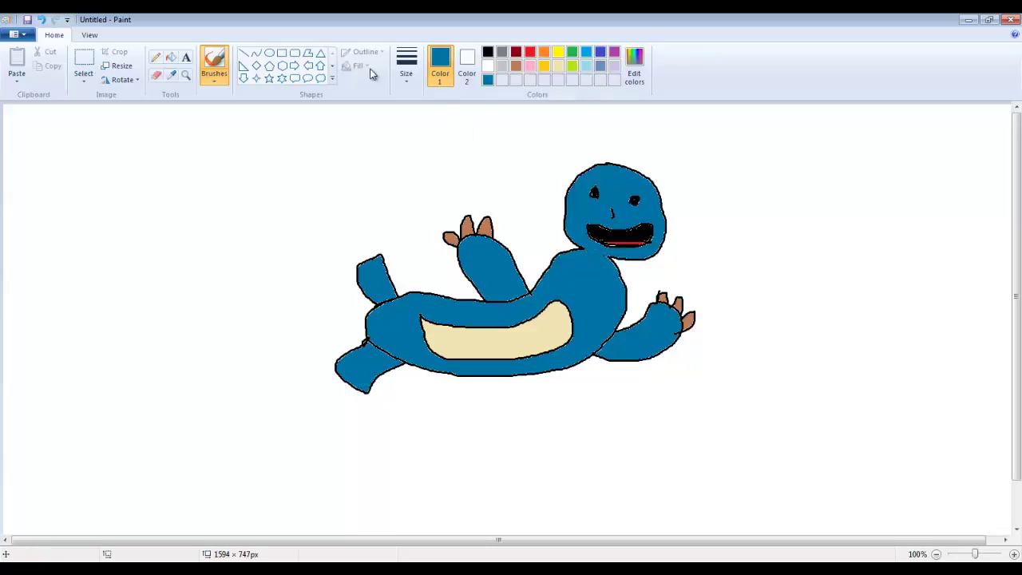
Brush two pointed black-outlined ears with inner-ear shapes on top of the head.
{"action": "left_click", "coordinate": [488, 52]}
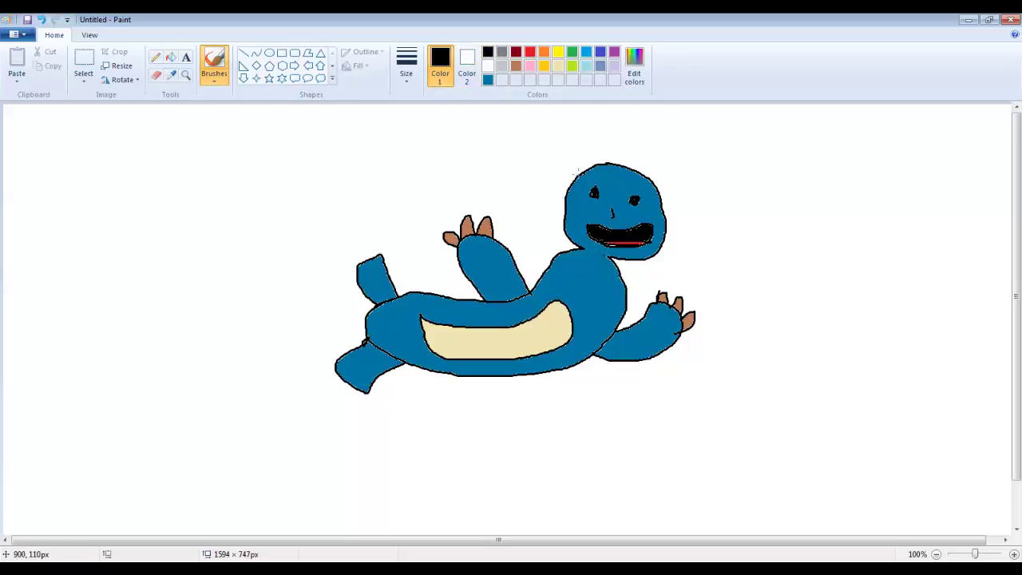
{"action": "mouse_move", "coordinate": [578, 170]}
{"action": "left_mouse_down"}
{"action": "mouse_move", "coordinate": [570, 153]}
{"action": "mouse_move", "coordinate": [599, 160]}
{"action": "left_mouse_up"}
{"action": "mouse_move", "coordinate": [631, 170]}
{"action": "left_mouse_down"}
{"action": "mouse_move", "coordinate": [646, 156]}
{"action": "mouse_move", "coordinate": [657, 164]}
{"action": "mouse_move", "coordinate": [648, 178]}
{"action": "left_mouse_up"}
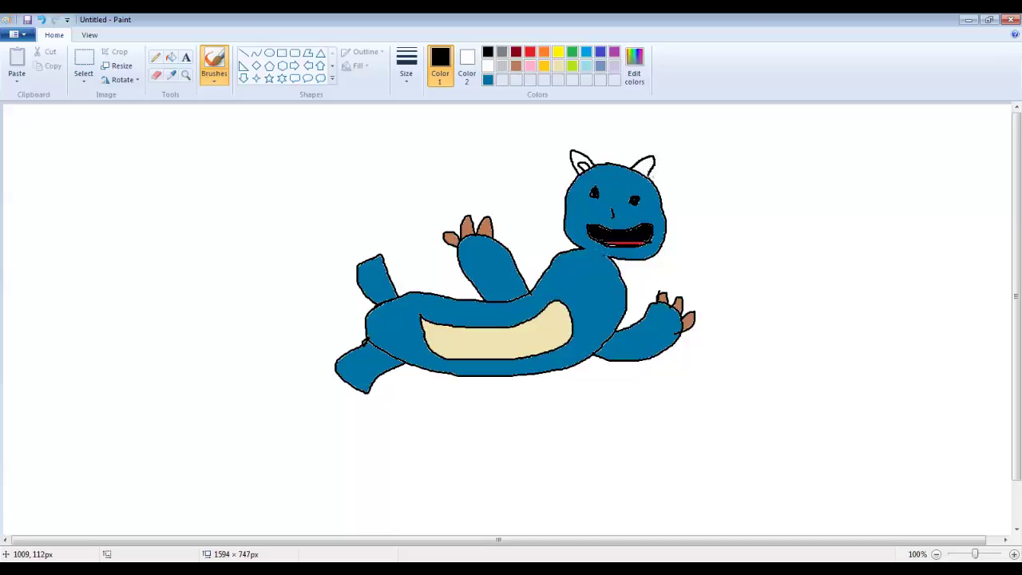
Fill the inner ears with brown and the outer ears with the custom dark blue.
{"action": "left_click", "coordinate": [170, 64]}
{"action": "left_click", "coordinate": [516, 66]}
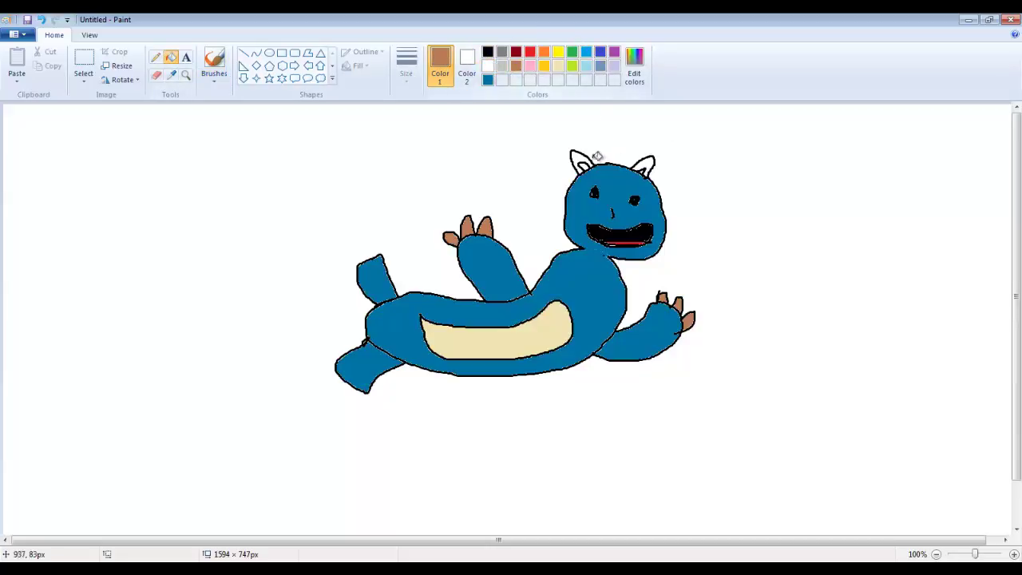
{"action": "left_click", "coordinate": [587, 164]}
{"action": "left_click", "coordinate": [589, 58]}
{"action": "left_click", "coordinate": [488, 80]}
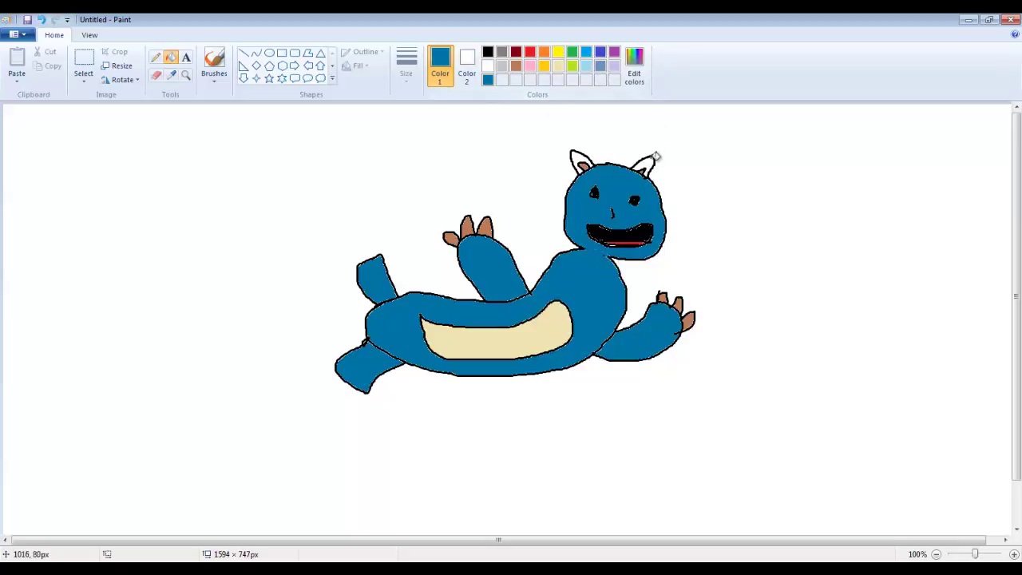
{"action": "left_click", "coordinate": [650, 161]}
{"action": "left_click", "coordinate": [578, 161]}
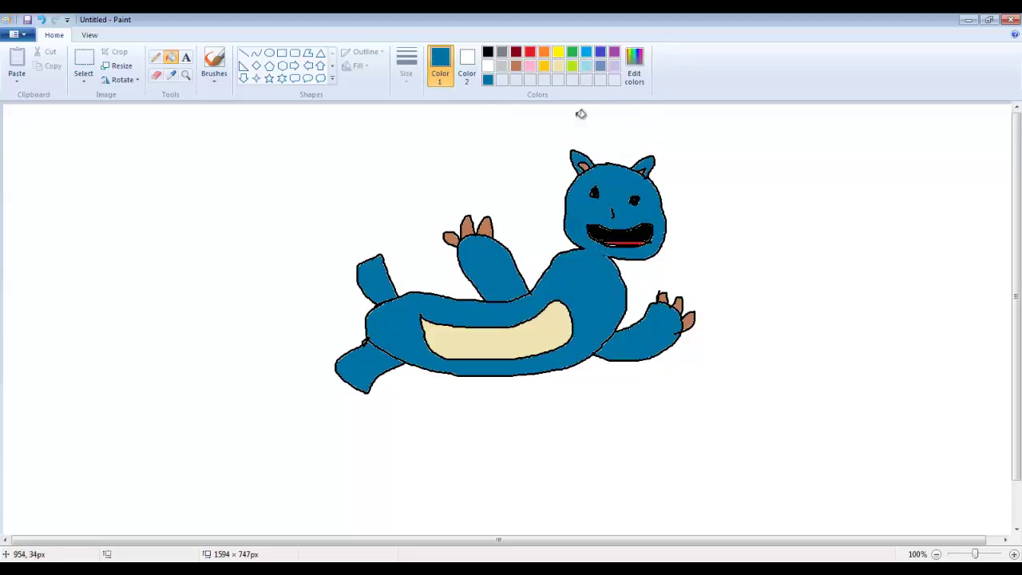
Switch from filling to the brush.
{"action": "left_click", "coordinate": [212, 62]}
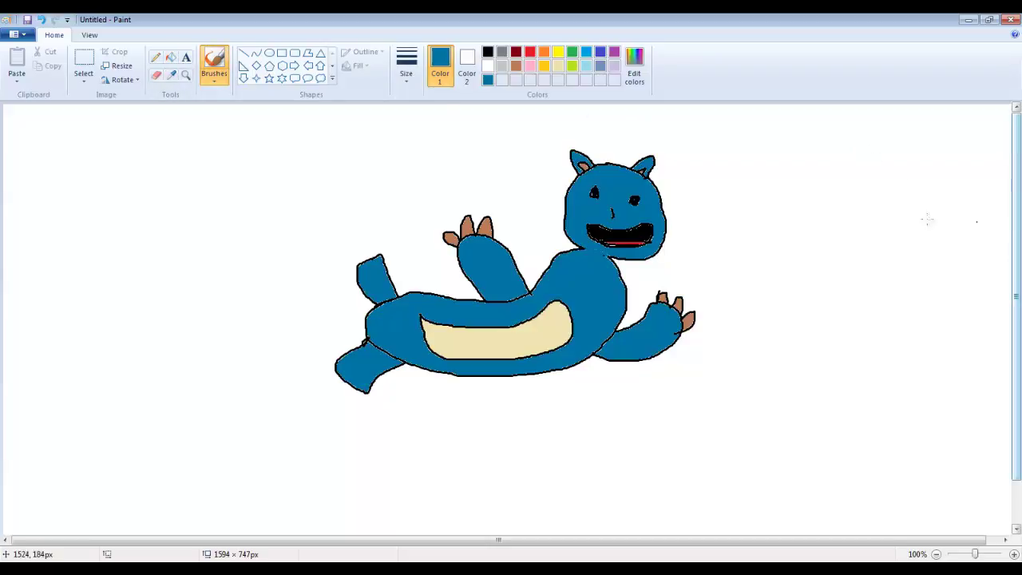